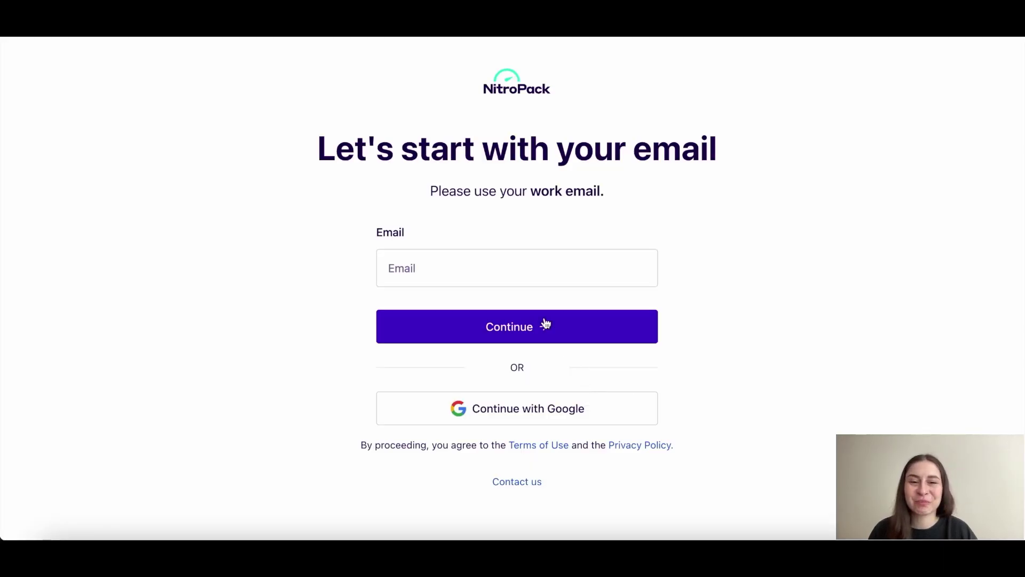
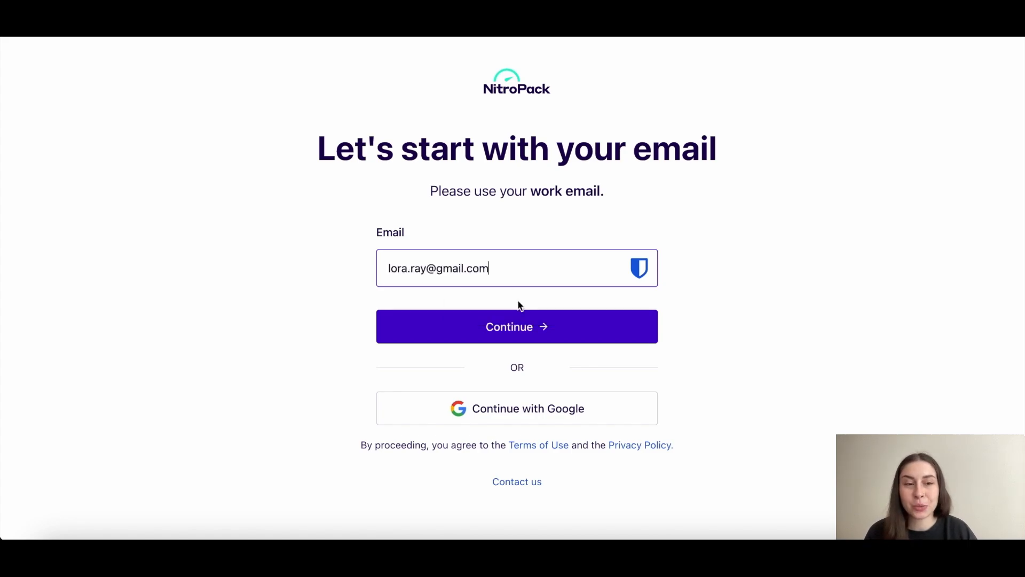
Submit the account email to receive the six-digit sign-in code
click(503, 326)
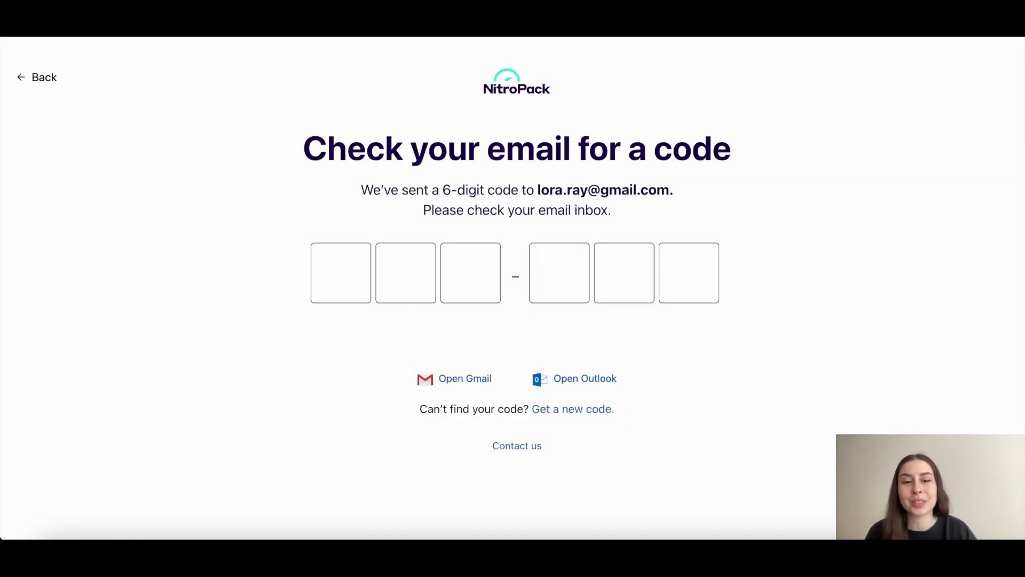
Enter the sign-in code and start adding the site doroteyaa11.sg-host.com
click(354, 273)
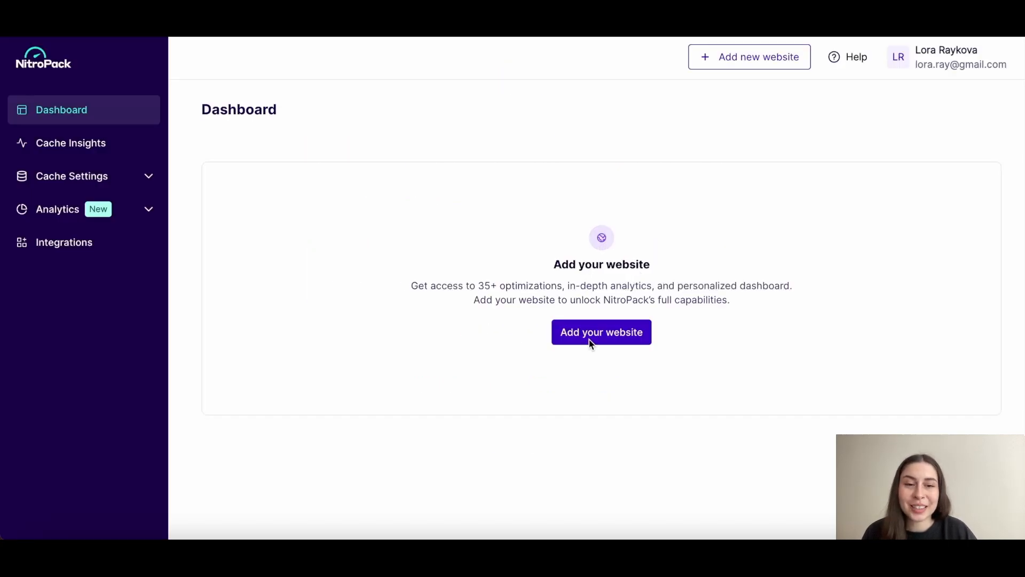
click(590, 338)
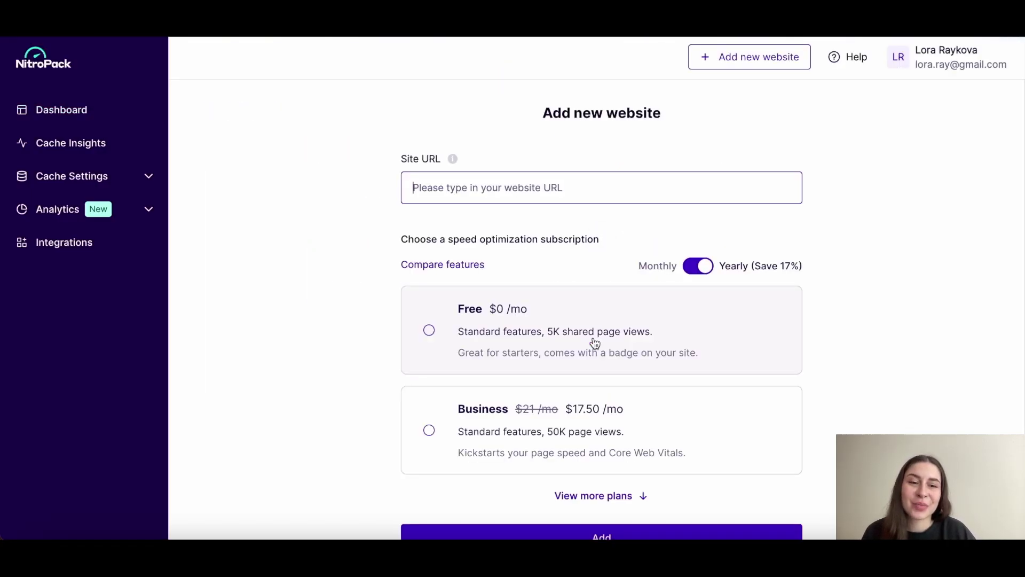
click(514, 188)
text(http://doroteyaa11.sg-host.com/)
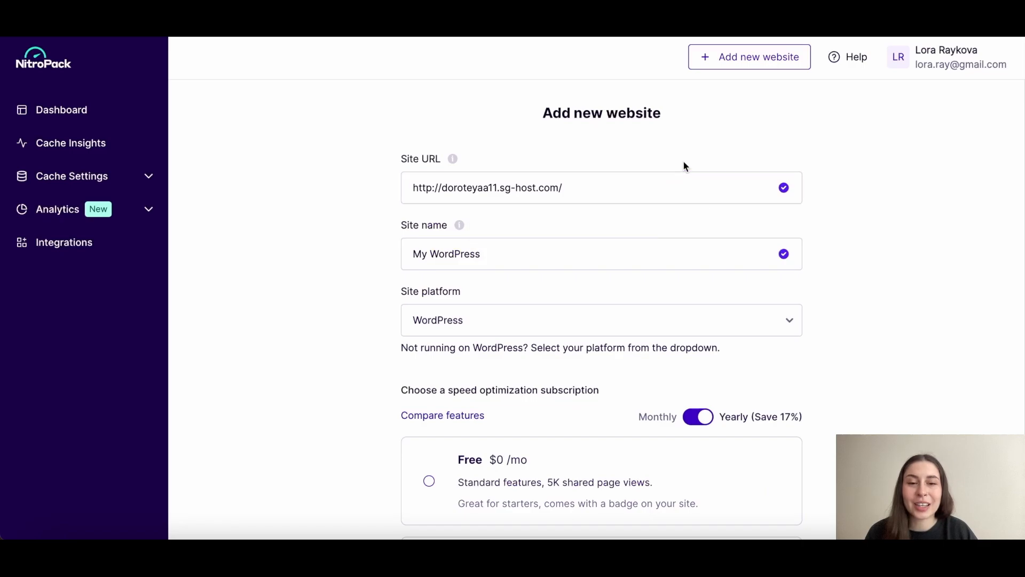
scroll(557, 342, down, 1)
scroll(557, 342, down, 3)
Add the website on the Free plan, go to the dashboard and begin connecting to WordPress
click(430, 273)
click(574, 476)
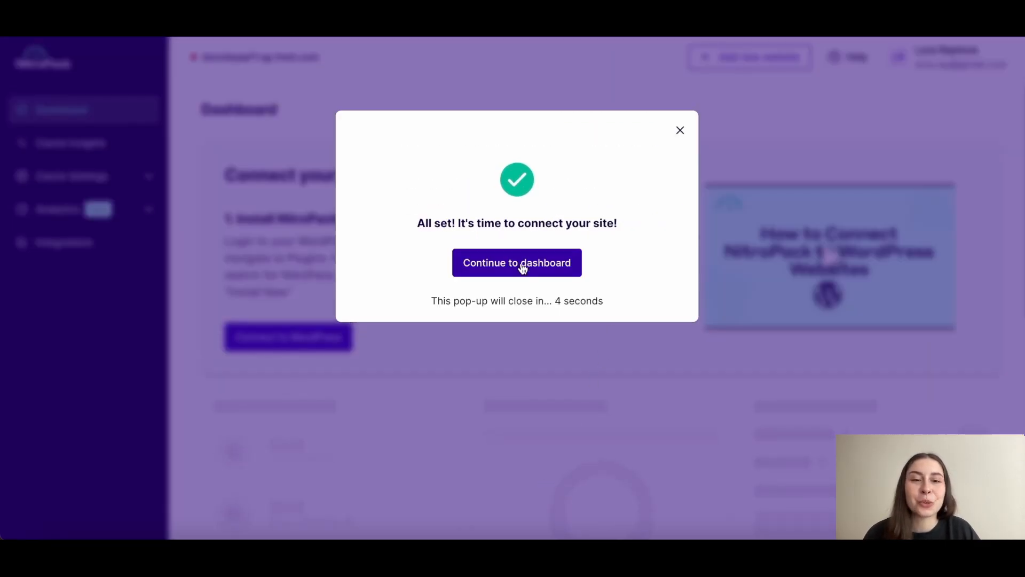
click(521, 263)
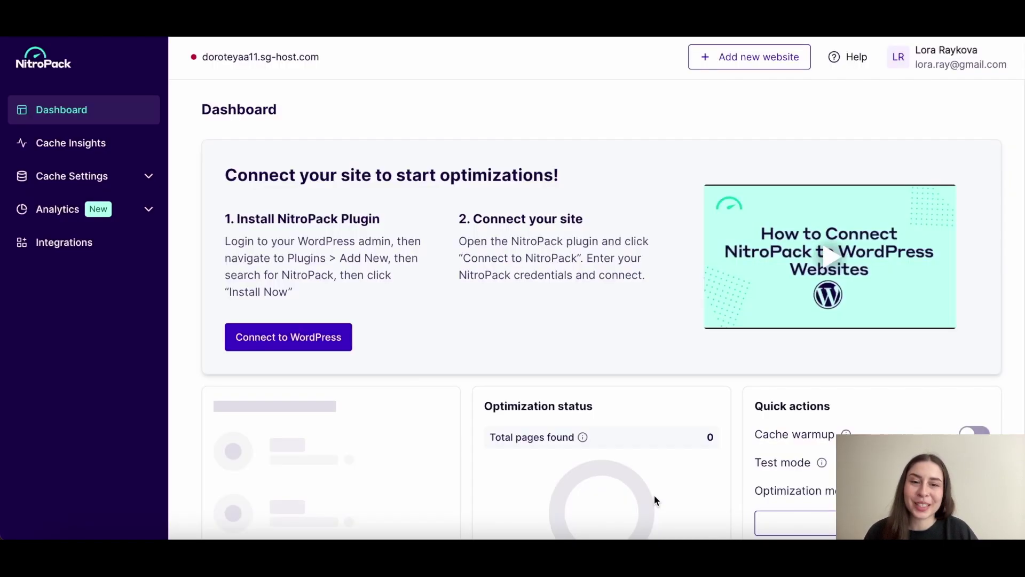
click(325, 337)
scroll(325, 334, down, 3)
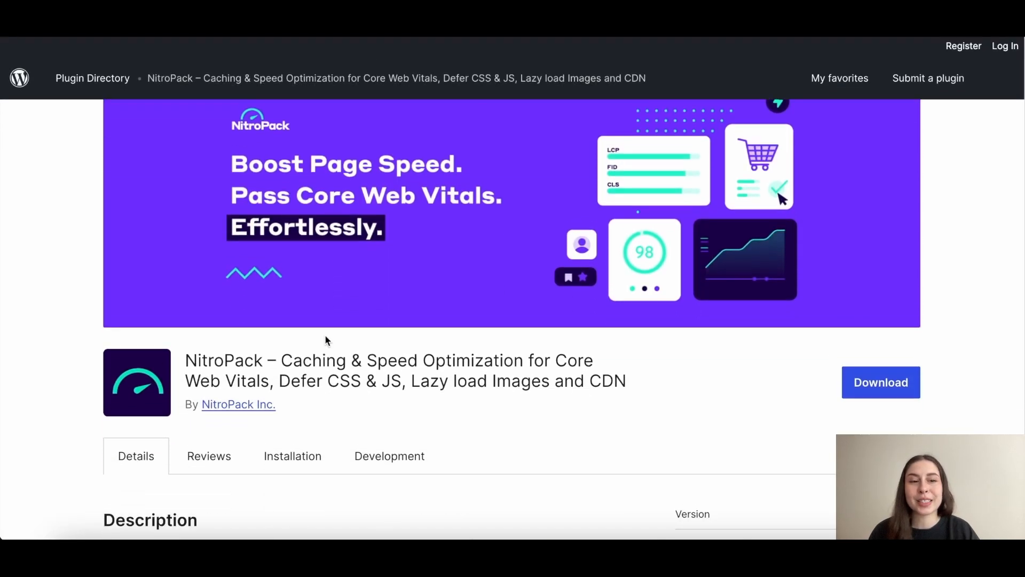
scroll(325, 334, down, 1)
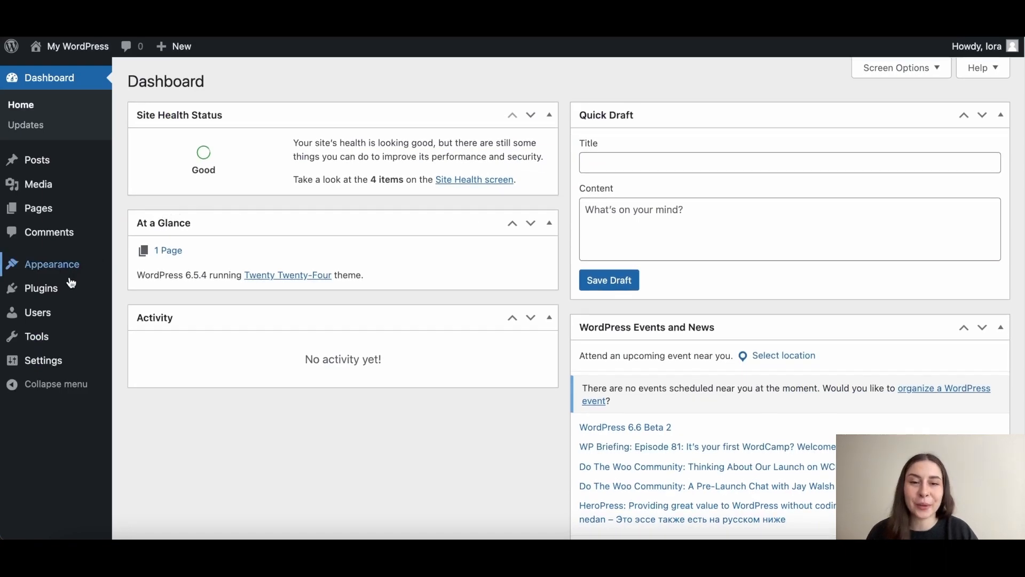
Search the WordPress plugin directory for nitropack
click(41, 288)
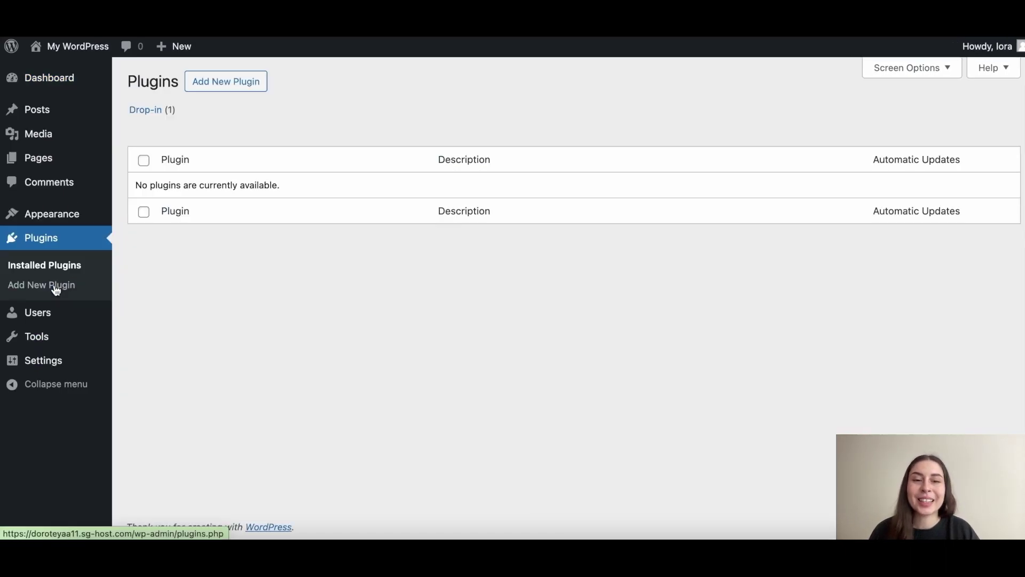
click(226, 81)
click(927, 122)
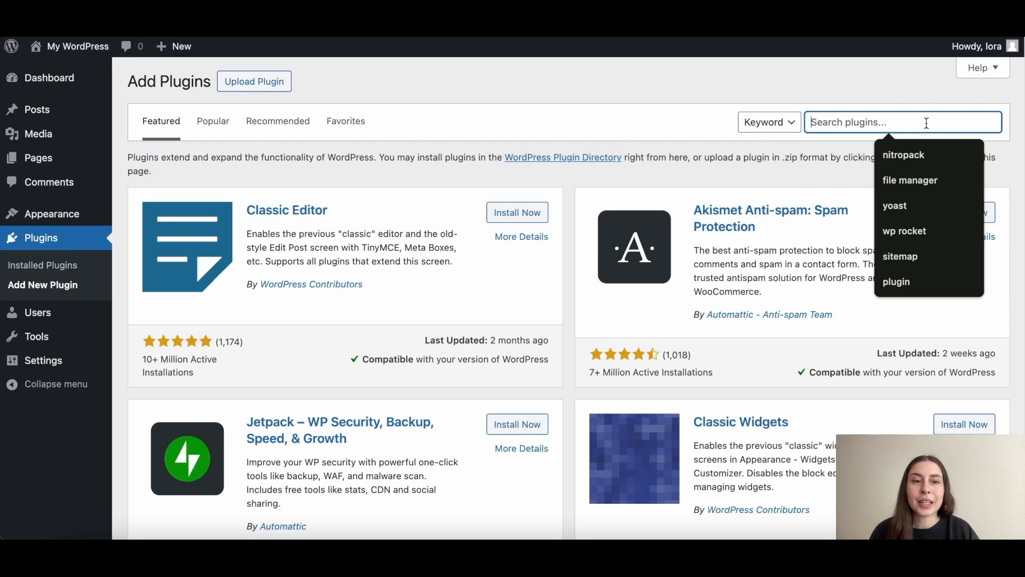
text(nitropack)
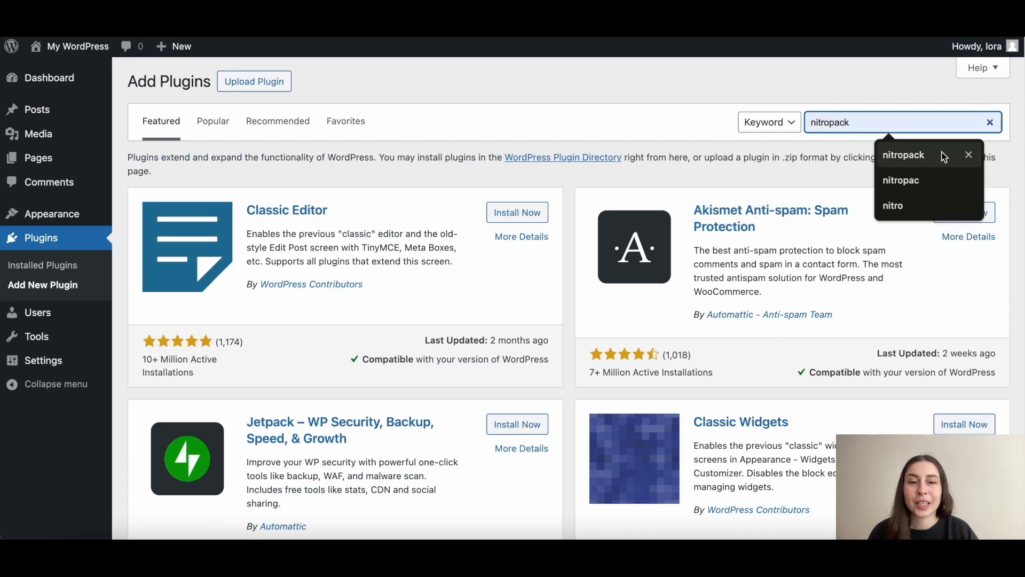
click(921, 155)
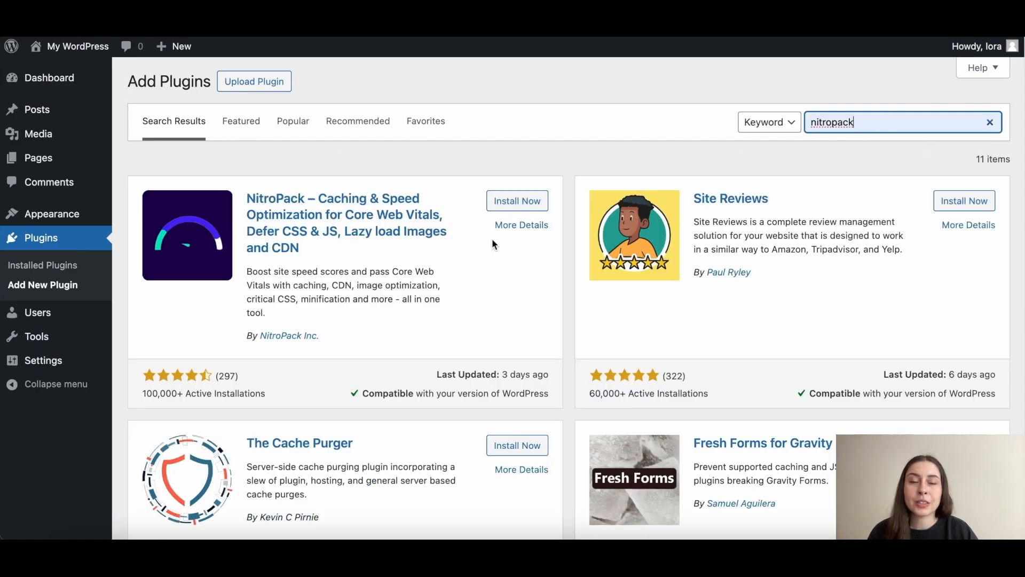
Install and activate the NitroPack plugin
click(517, 201)
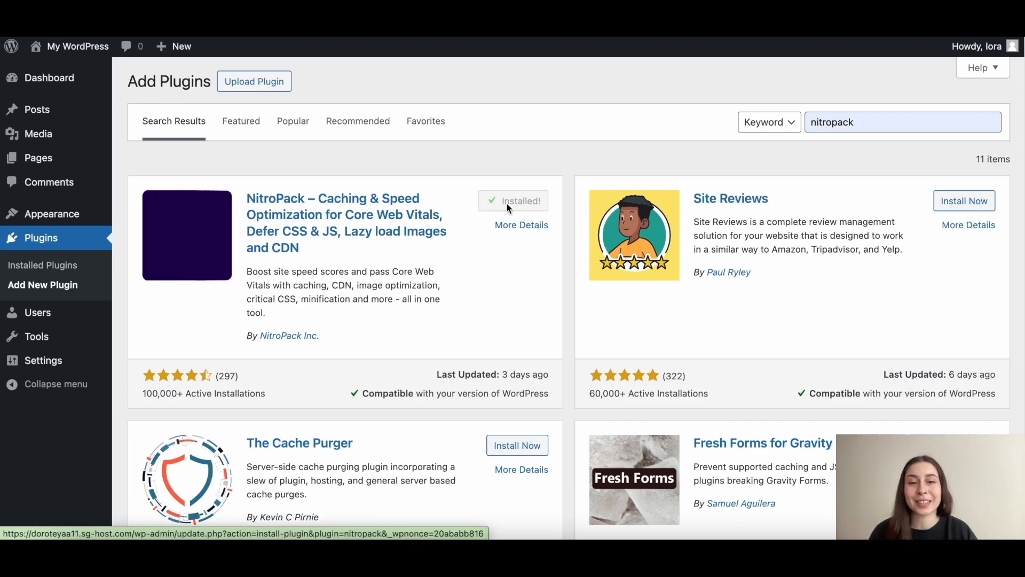
click(523, 200)
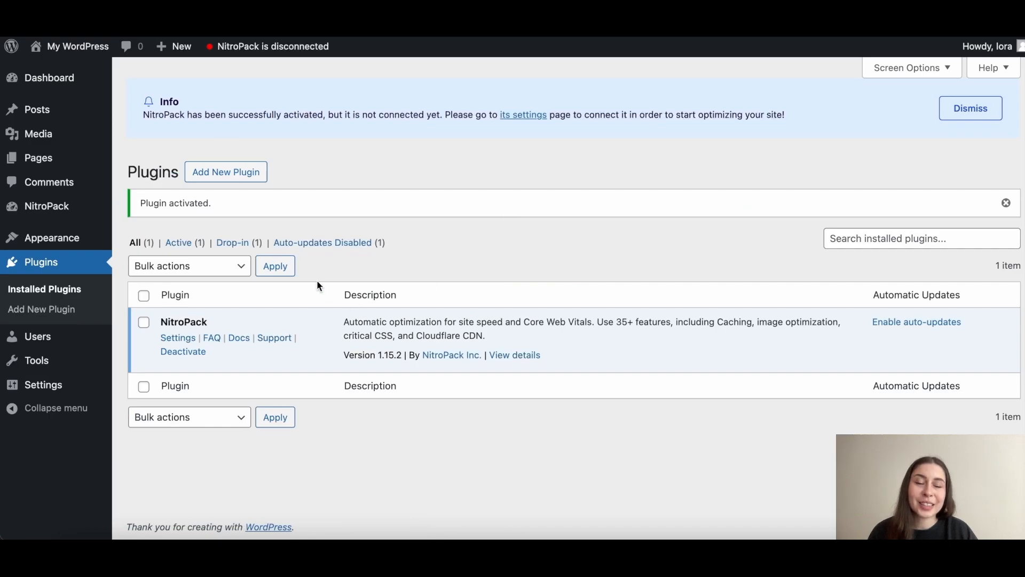
From the plugin's settings page, connect NitroPack to the account
click(524, 115)
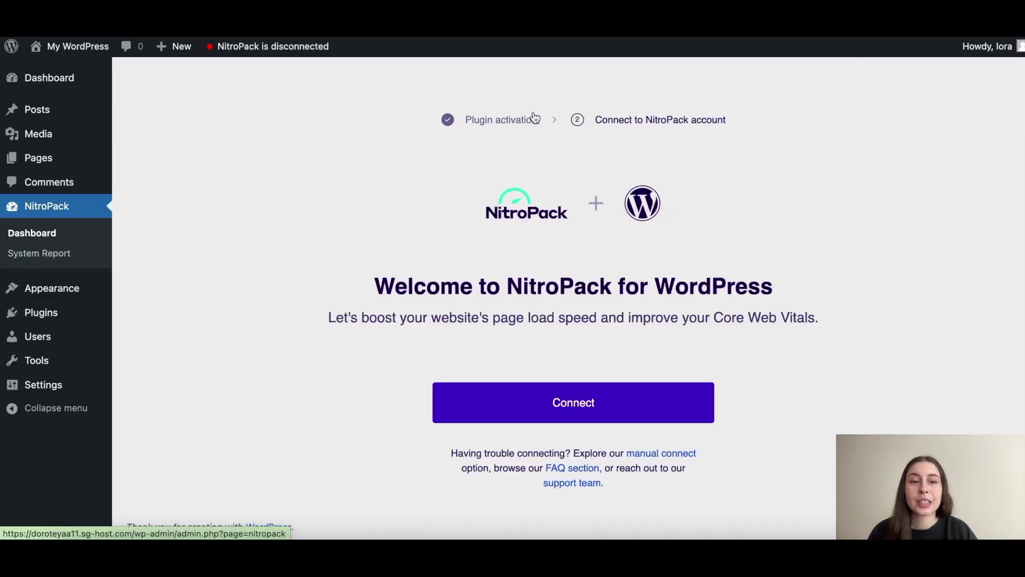
click(521, 402)
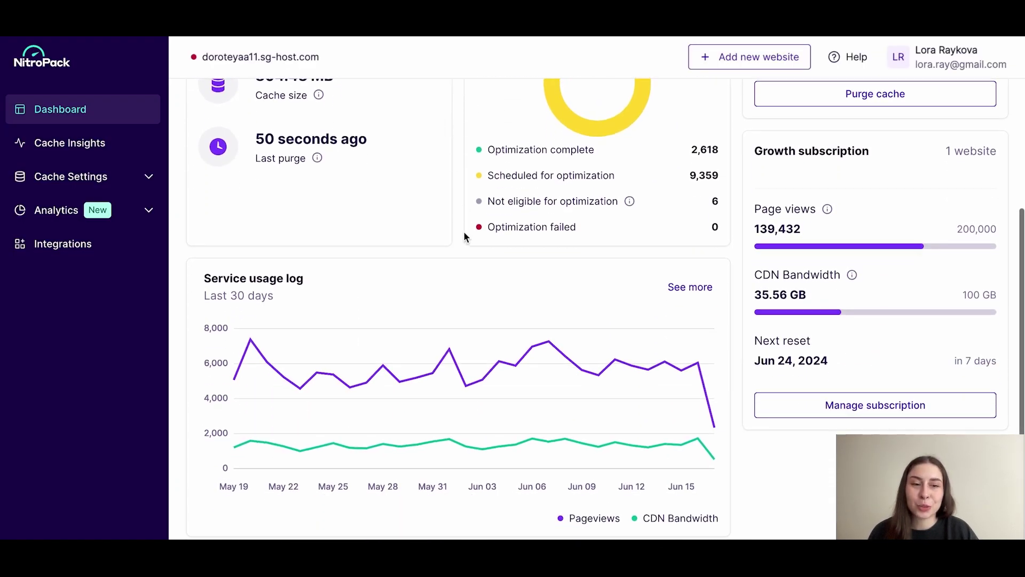
scroll(461, 230, up, 5)
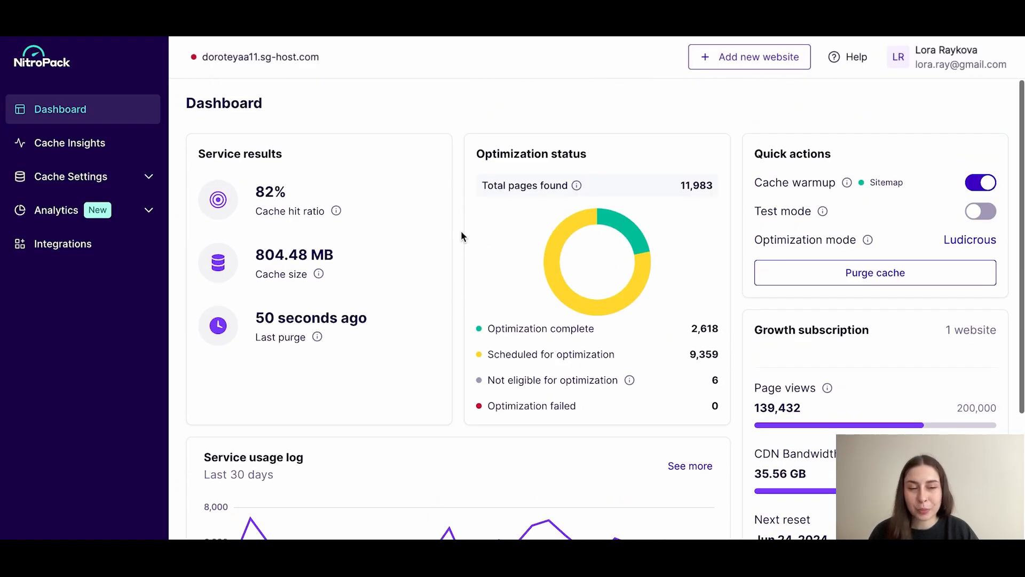
View Cache Insights with the site's optimization events history
click(82, 146)
scroll(466, 230, down, 1)
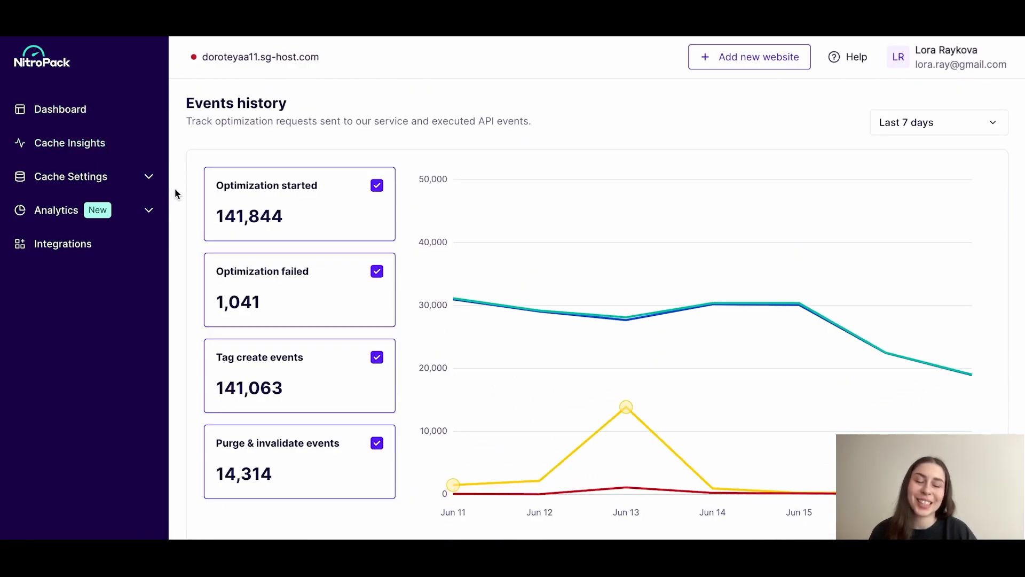
scroll(200, 147, down, 4)
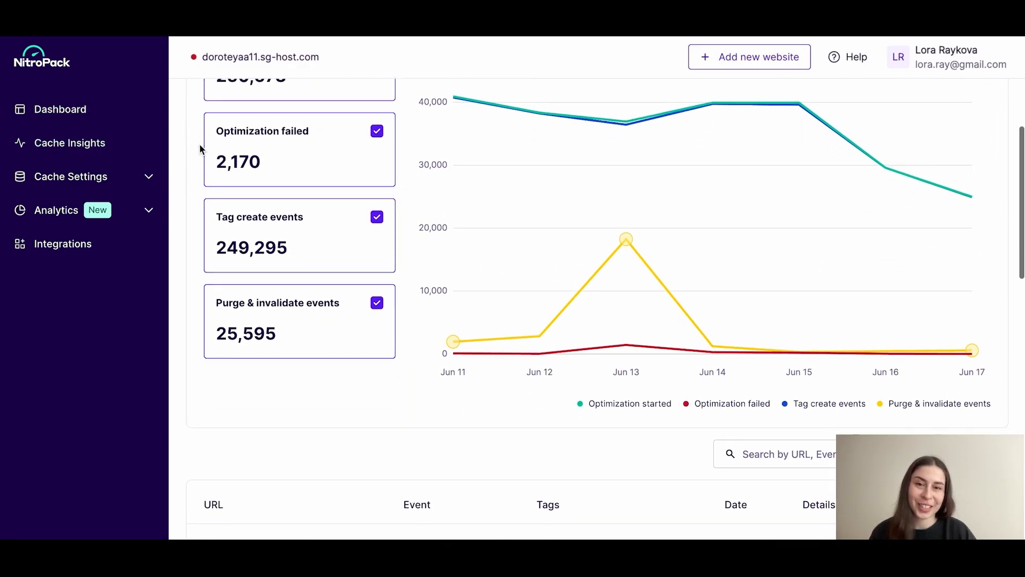